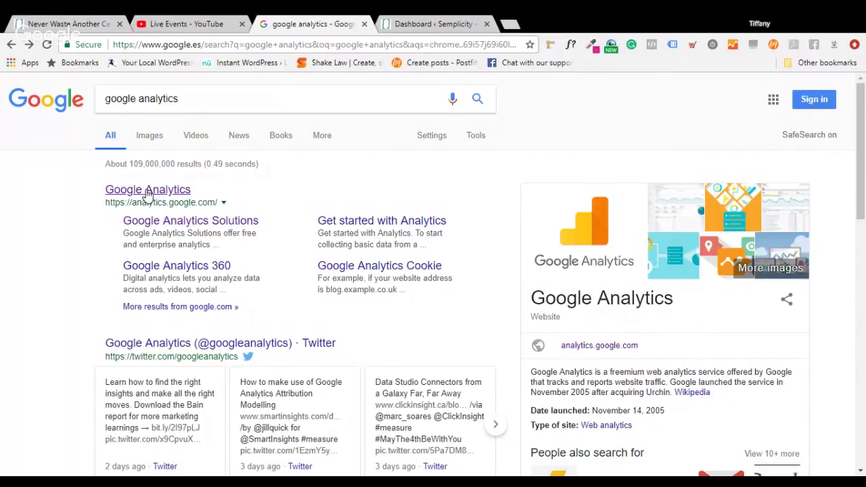
# Open Google Analytics from the search results and start creating a new account in its administration settings
pyautogui.click(148, 192)
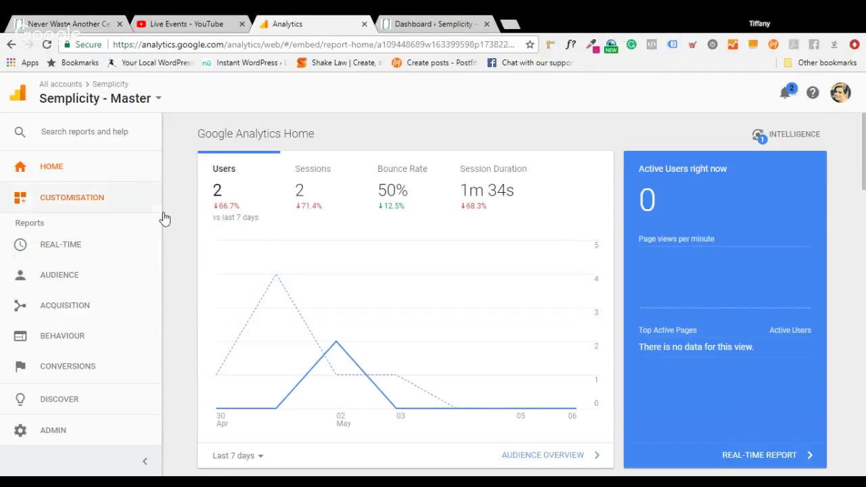
pyautogui.click(54, 431)
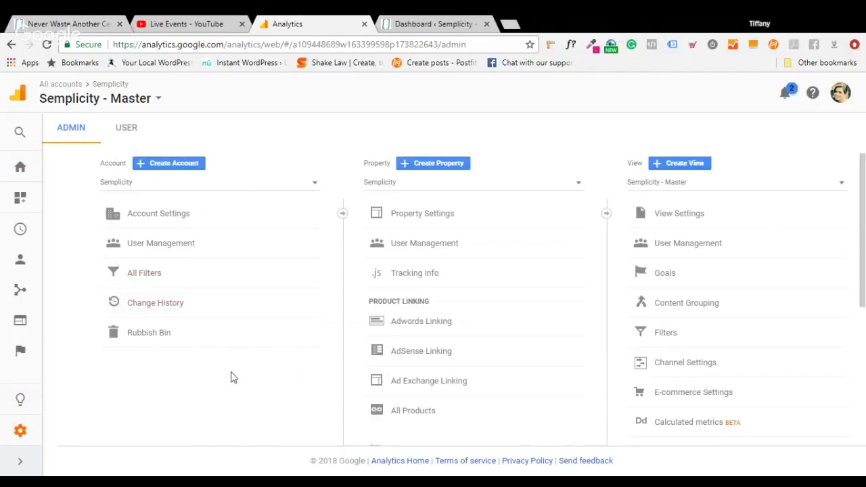
pyautogui.click(172, 167)
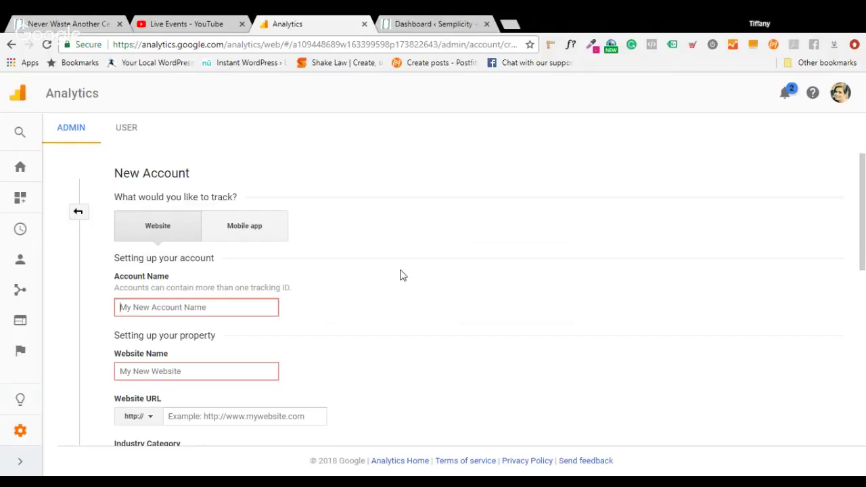
# Name the new account "Marys shoes" and enter "maryshoes.com" as the website name
pyautogui.write('Marys')
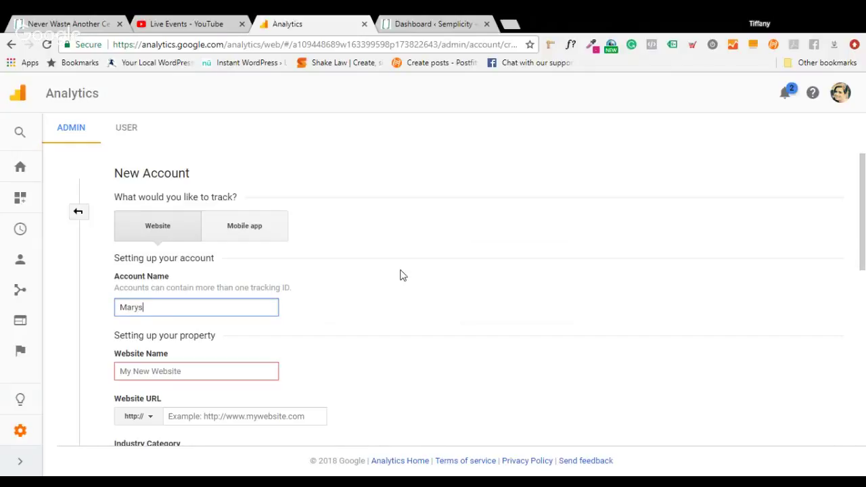
pyautogui.write(' shoes')
pyautogui.click(203, 370)
pyautogui.scroll(-1, 403, 312)
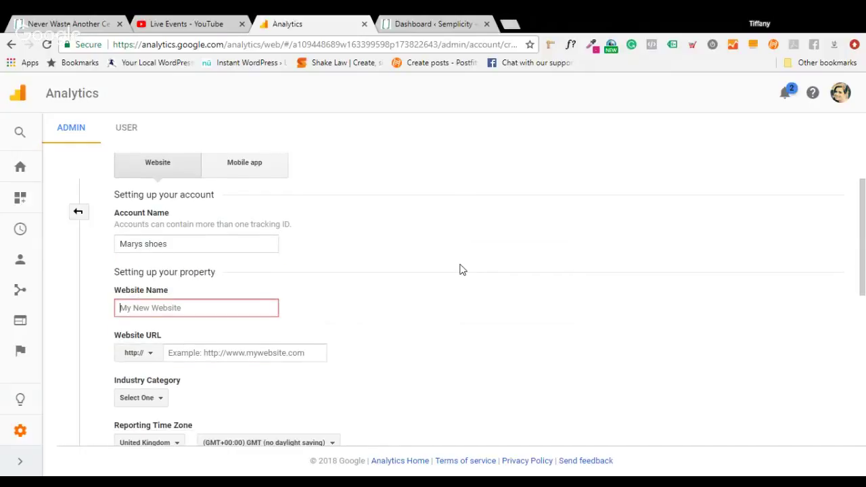
pyautogui.write('maryshoes.com')
pyautogui.click(243, 352)
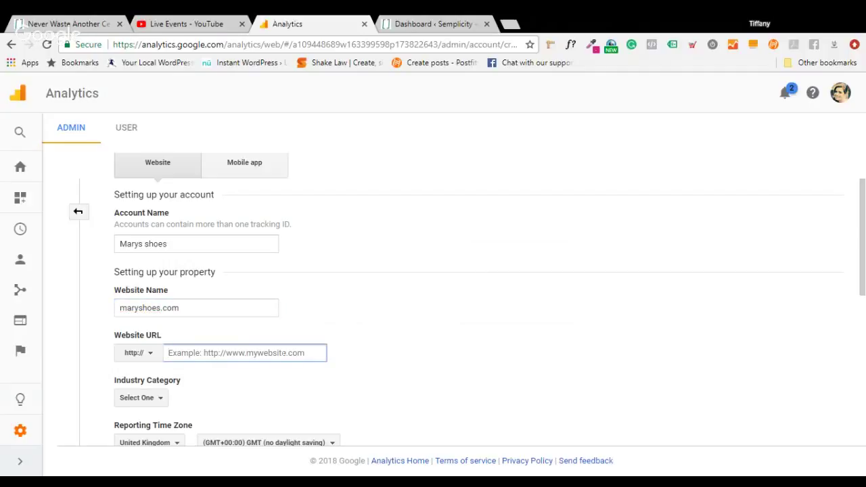
pyautogui.scroll(-1, 361, 270)
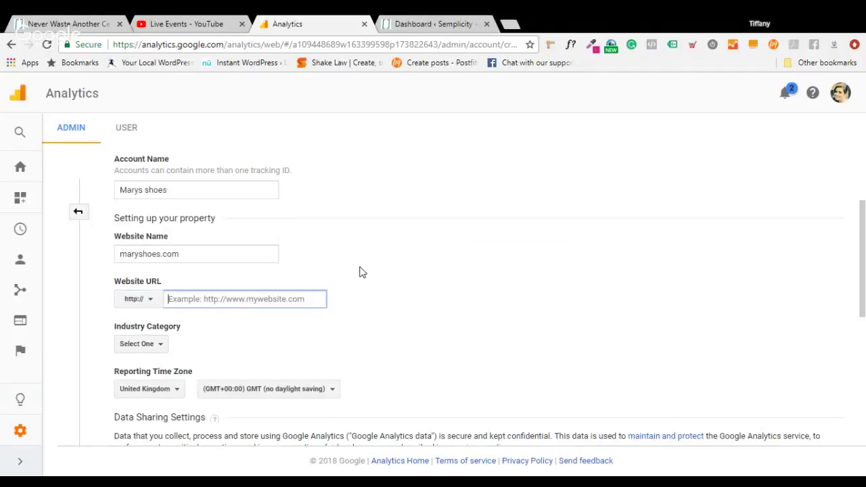
pyautogui.click(155, 294)
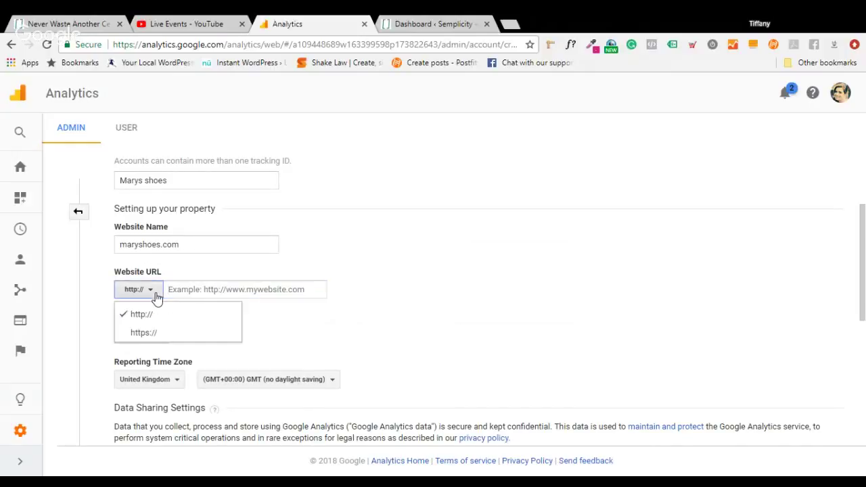
pyautogui.click(170, 337)
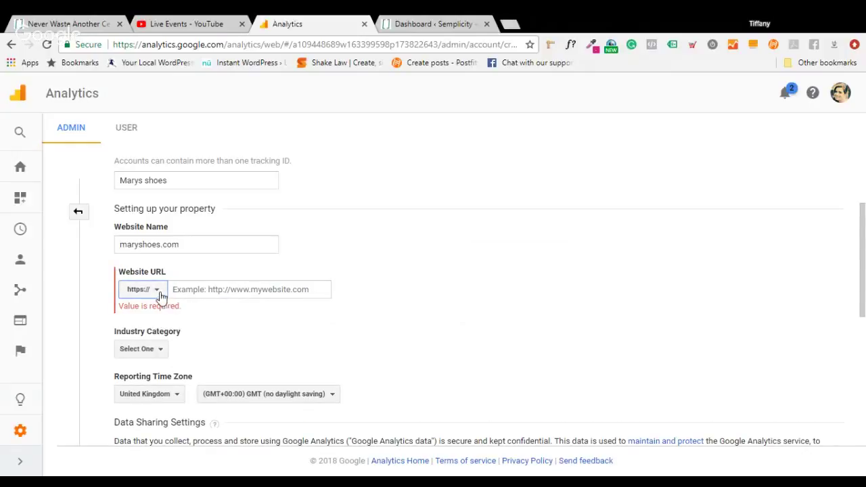
pyautogui.click(158, 292)
pyautogui.click(160, 317)
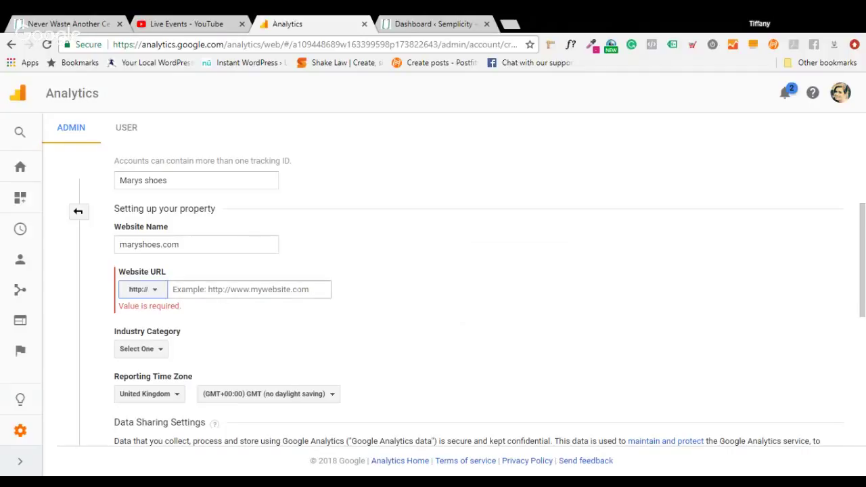
# Enter "maryshoes.com" as the website URL of the new property
pyautogui.click(299, 290)
pyautogui.write('ma')
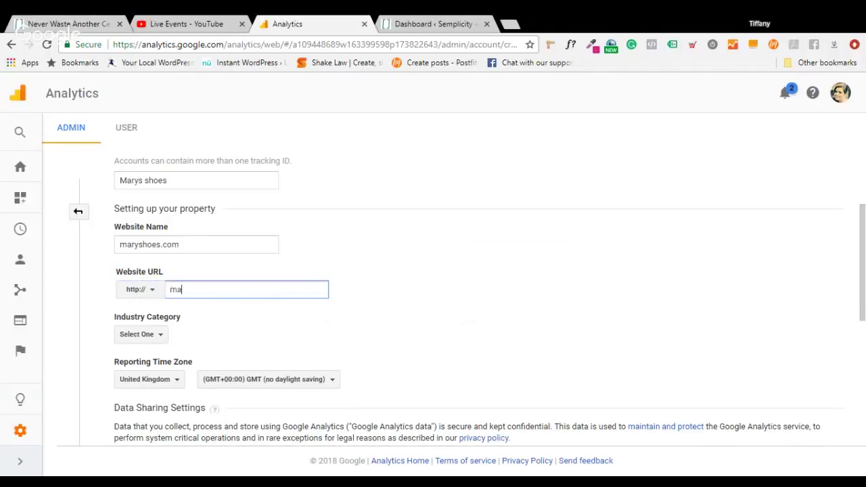
pyautogui.write('ryshoes')
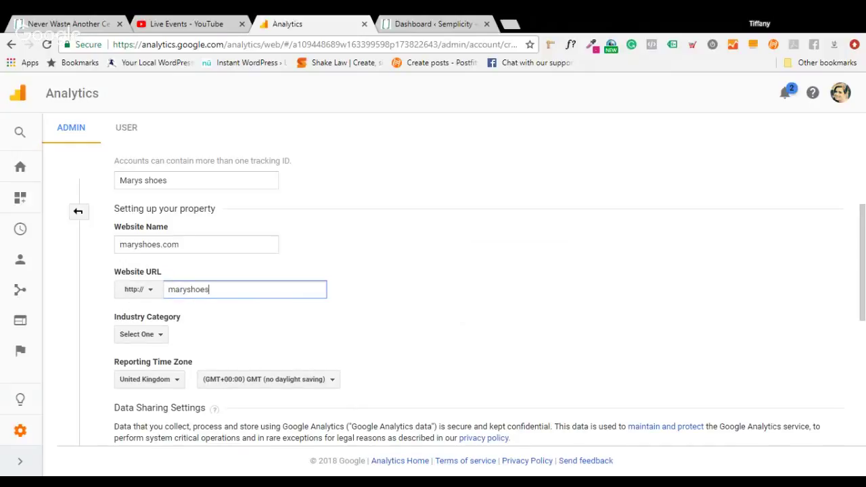
pyautogui.write('.com')
# Choose Shopping as the industry category for the website
pyautogui.scroll(-2, 247, 328)
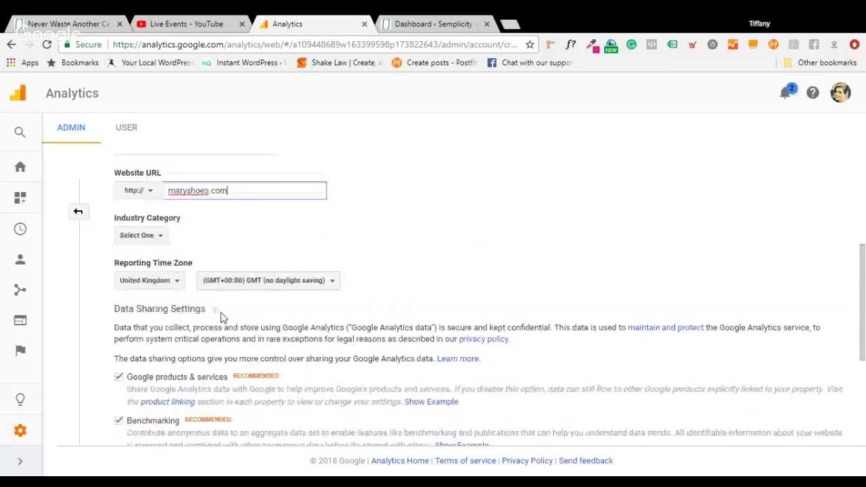
pyautogui.click(163, 214)
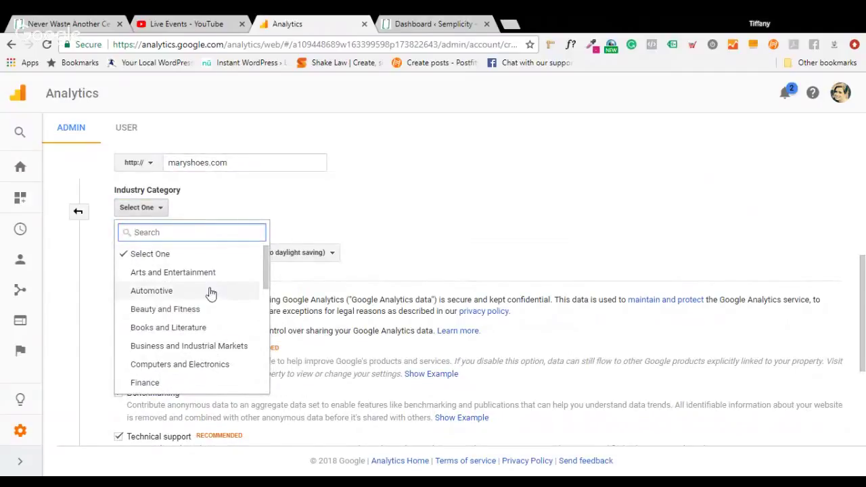
pyautogui.scroll(-1, 211, 306)
pyautogui.scroll(-2, 216, 308)
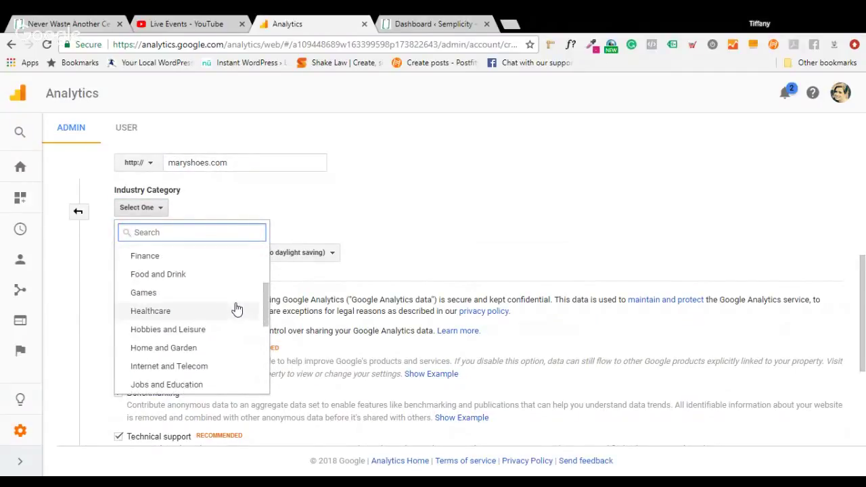
pyautogui.scroll(-2, 233, 308)
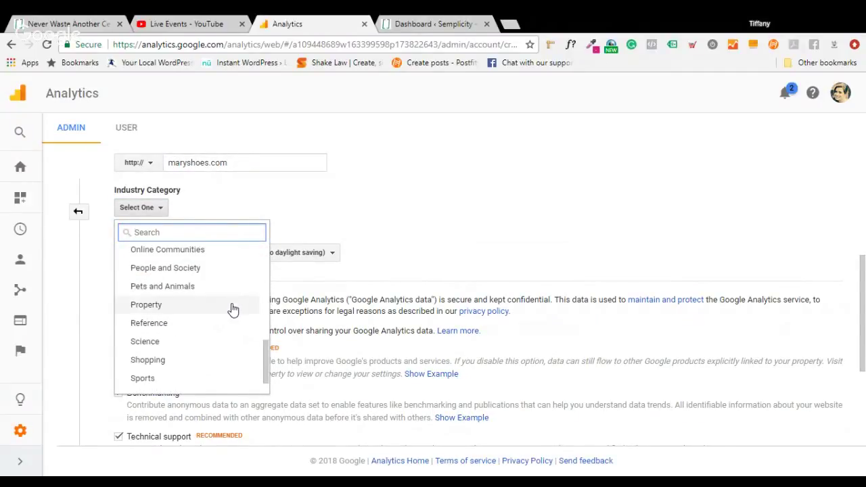
pyautogui.click(202, 364)
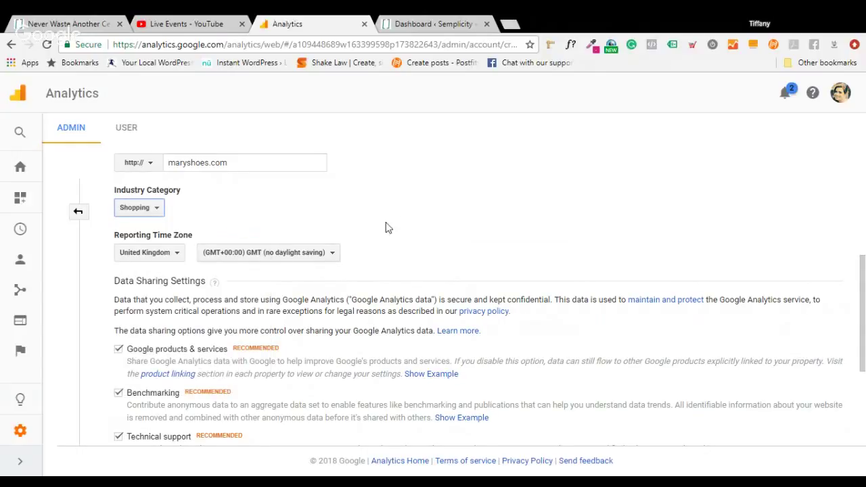
# Set the reporting time zone to Spain with (GMT+02:00) Madrid
pyautogui.scroll(-1, 399, 224)
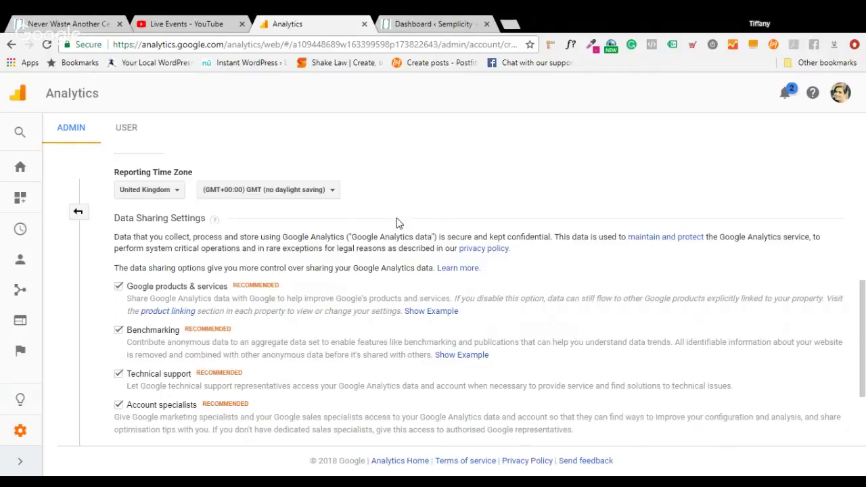
pyautogui.click(160, 194)
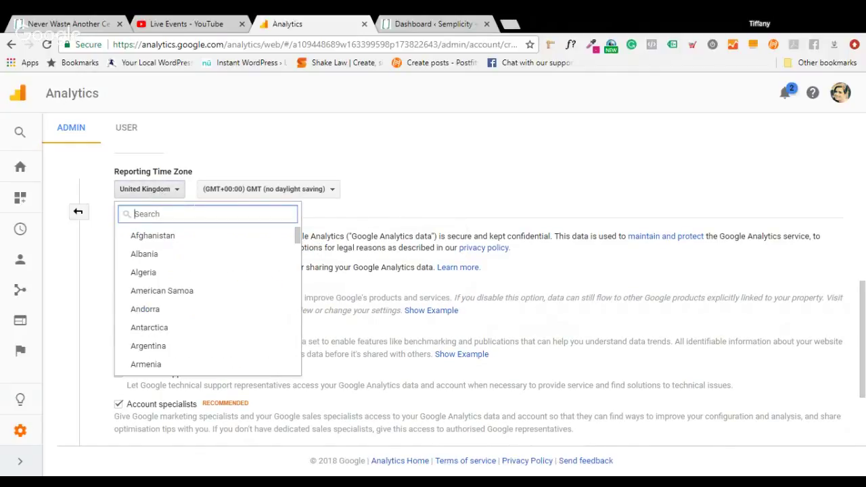
pyautogui.write('spain')
pyautogui.click(169, 230)
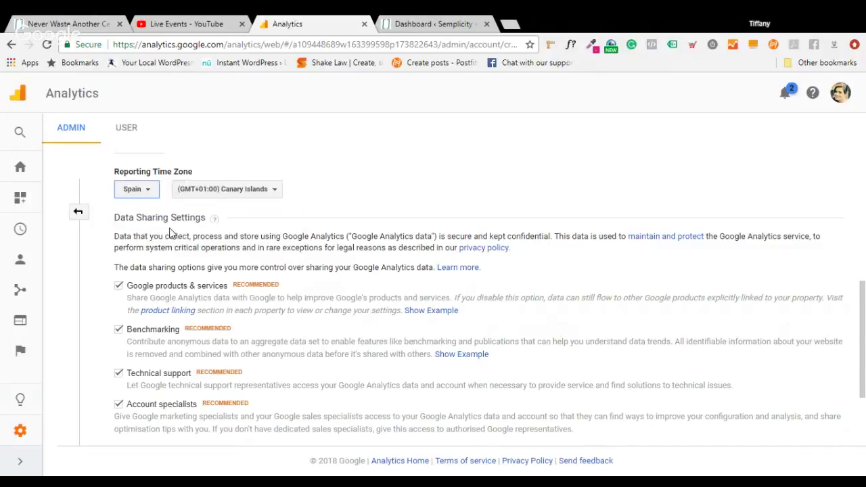
pyautogui.click(263, 189)
pyautogui.click(252, 272)
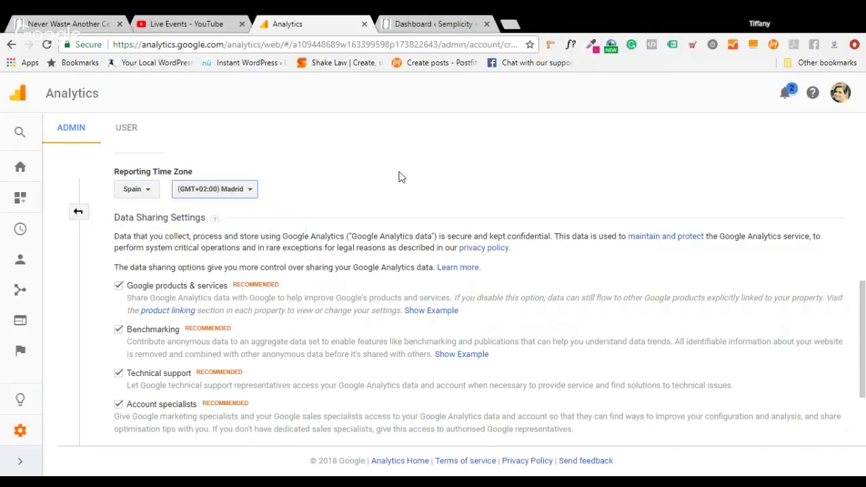
# Review the data sharing settings and submit the new account form to get a tracking ID
pyautogui.scroll(-2, 318, 206)
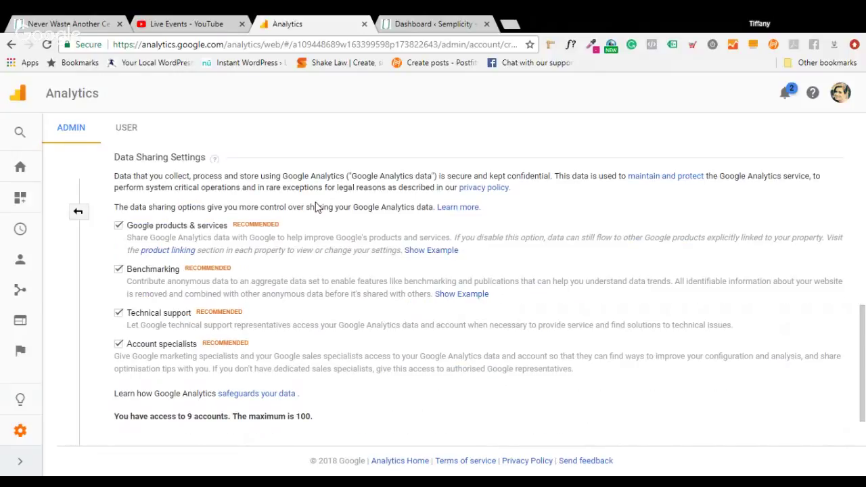
pyautogui.scroll(2, 315, 206)
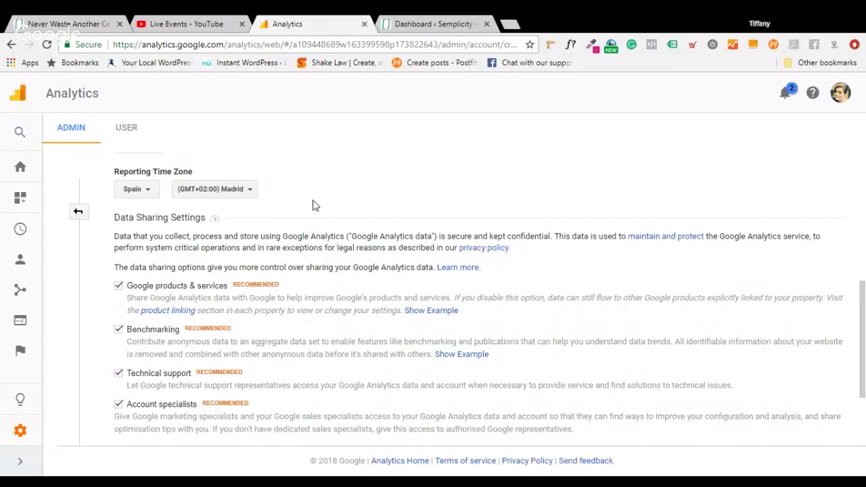
pyautogui.scroll(-2, 314, 205)
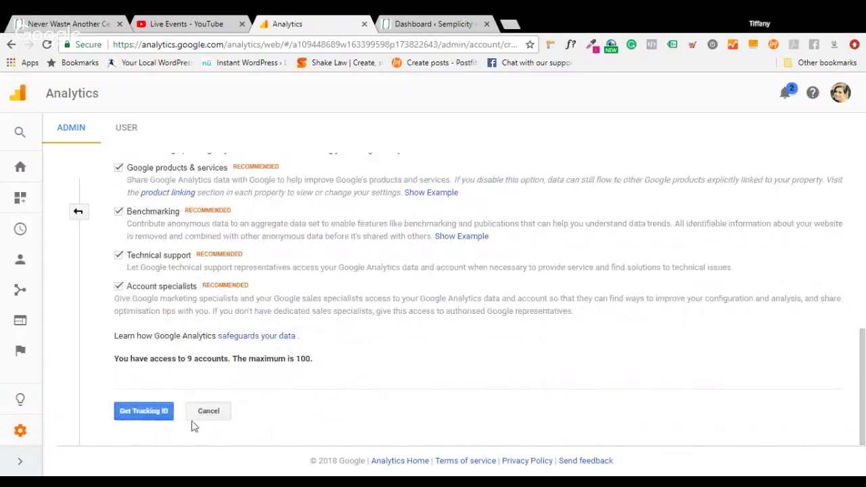
pyautogui.click(134, 416)
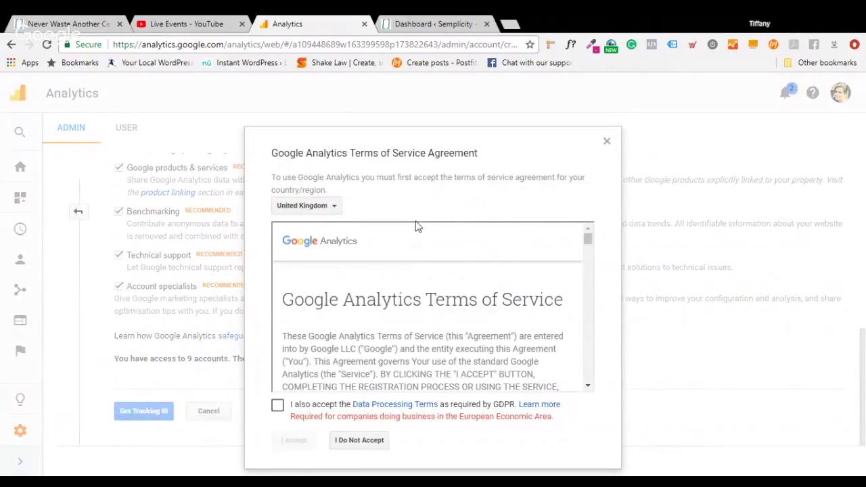
# Set the terms of service country to Spain and accept the agreement, including the Data Processing Terms required by GDPR
pyautogui.click(317, 207)
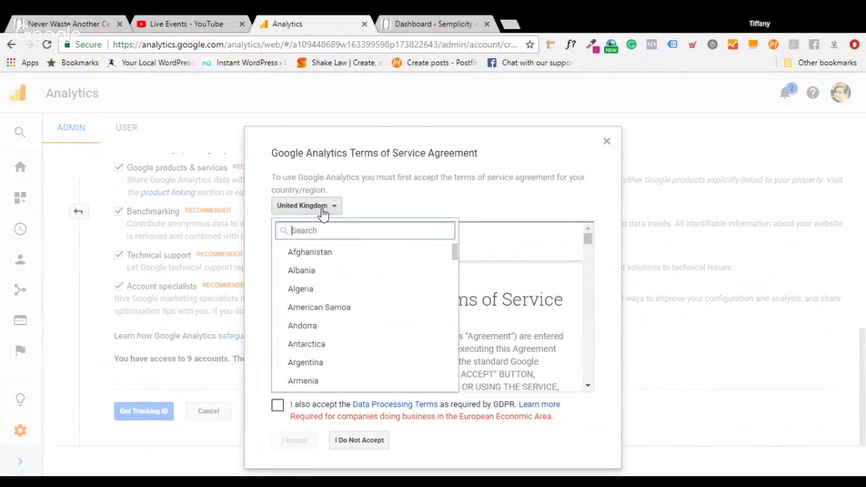
pyautogui.write('spain')
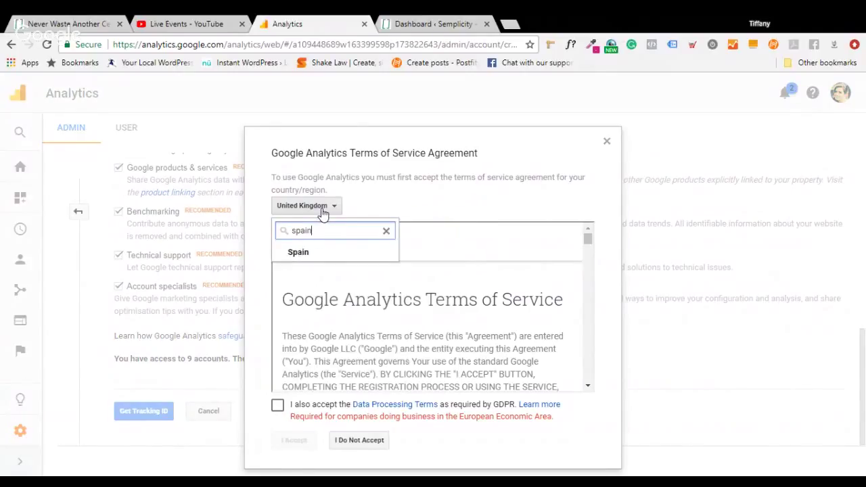
pyautogui.click(334, 257)
pyautogui.click(277, 405)
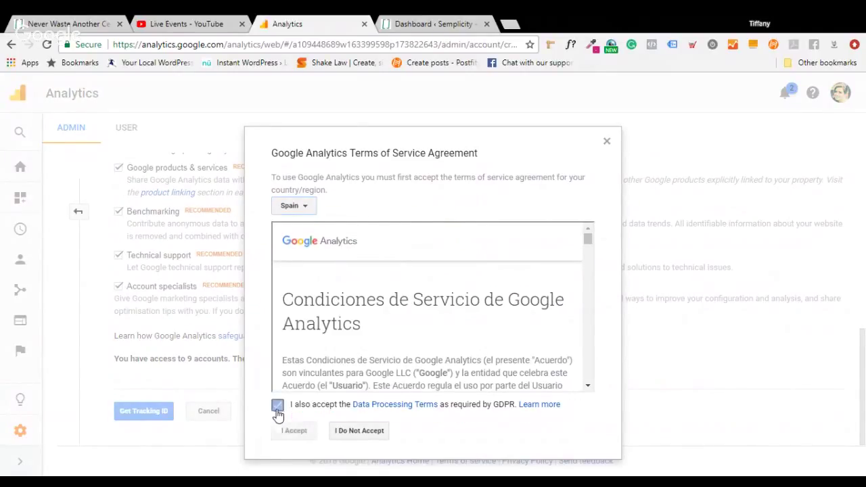
pyautogui.click(295, 431)
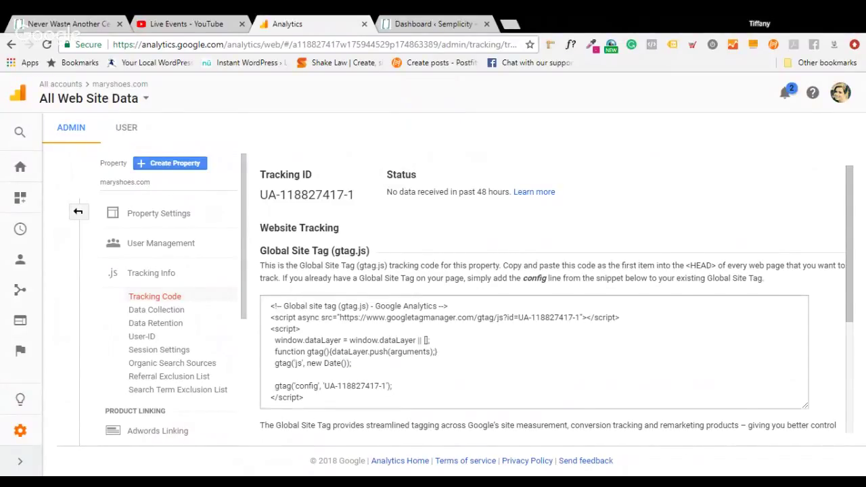
# Highlight the new property's tracking ID and select its entire Global Site Tag (gtag.js) code
pyautogui.moveTo(306, 399); pyautogui.dragTo(271, 306)
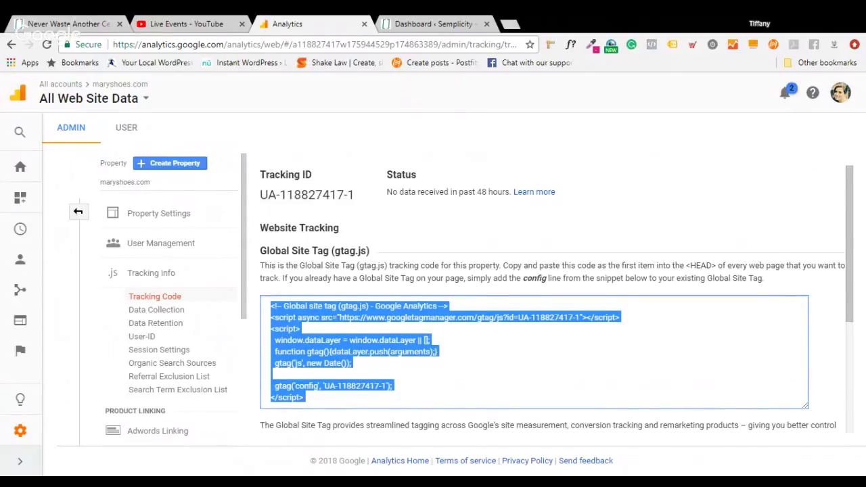
pyautogui.click(271, 306)
pyautogui.moveTo(355, 196); pyautogui.dragTo(261, 196)
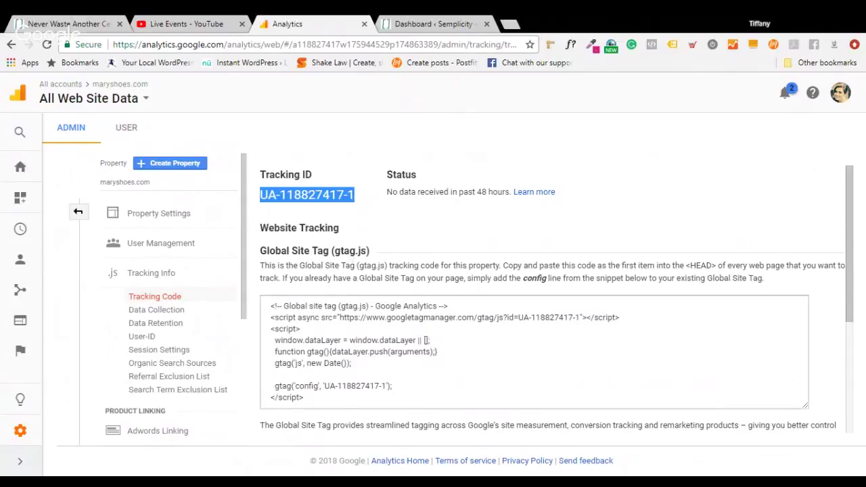
pyautogui.moveTo(305, 397); pyautogui.dragTo(271, 306)
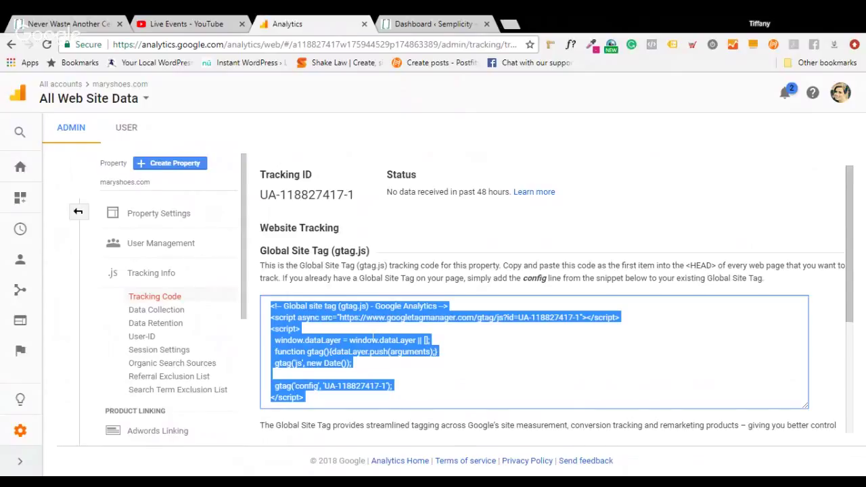
pyautogui.moveTo(306, 397); pyautogui.dragTo(271, 304)
# Switch to the site's WordPress dashboard and open the page for adding new plugins
pyautogui.click(420, 25)
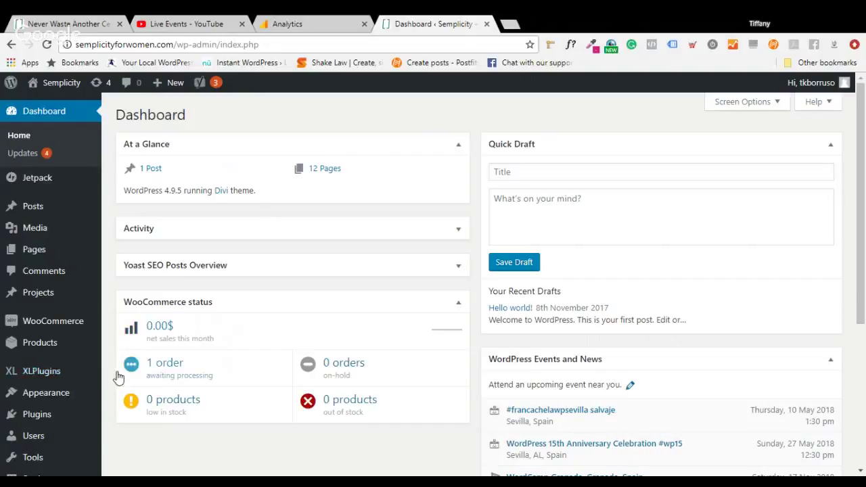
pyautogui.moveTo(60, 415)
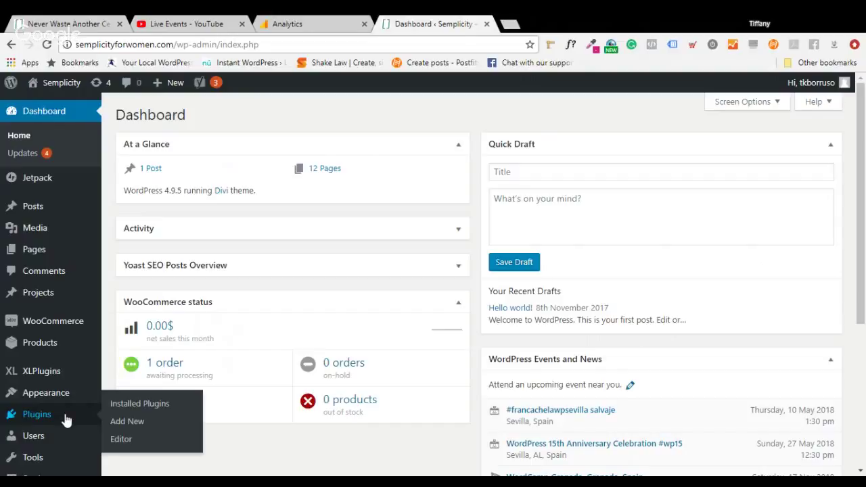
pyautogui.click(123, 423)
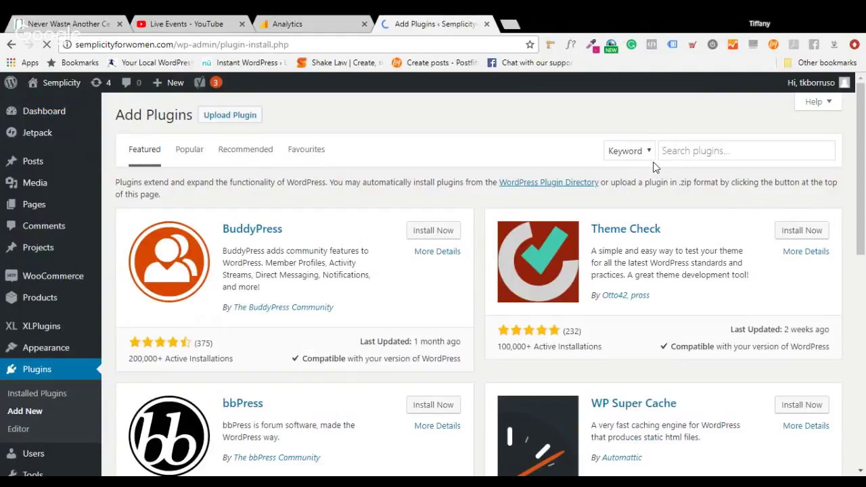
# Search the plugin directory for "insert header and footers"
pyautogui.click(664, 151)
pyautogui.write('ins')
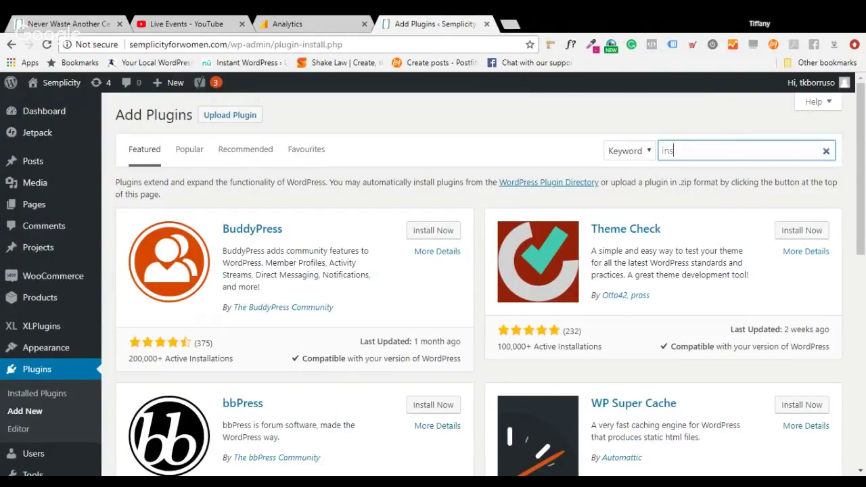
pyautogui.write('ert header and fo')
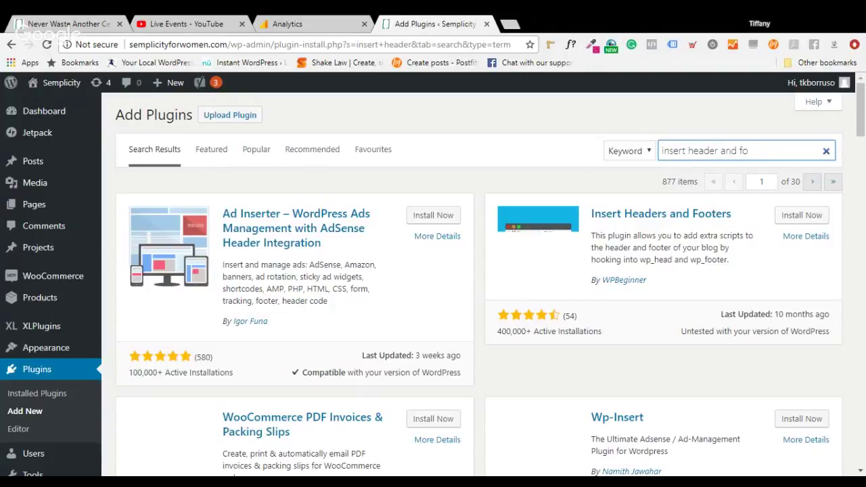
pyautogui.write('oters')
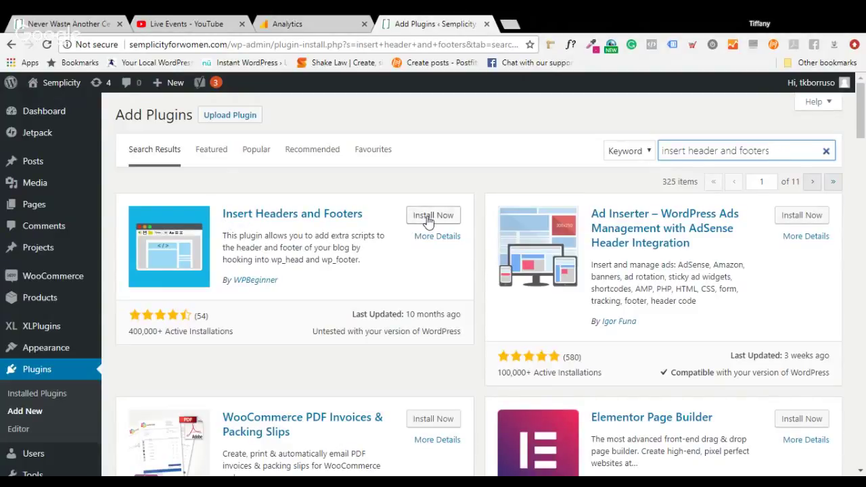
# Install and activate the Insert Headers and Footers plugin by WPBeginner
pyautogui.click(427, 217)
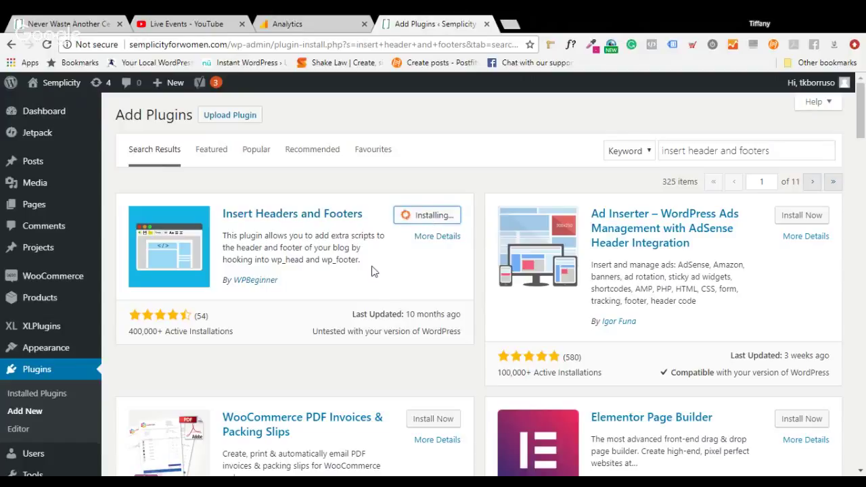
pyautogui.scroll(-1, 263, 268)
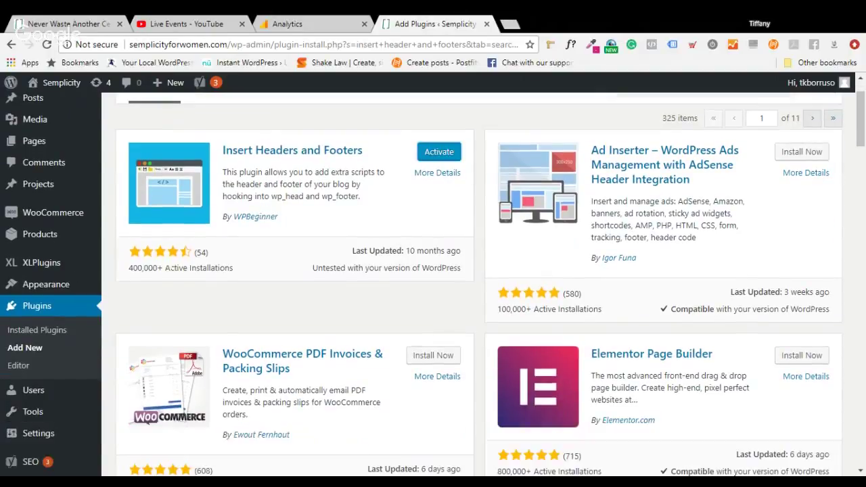
pyautogui.moveTo(50, 440)
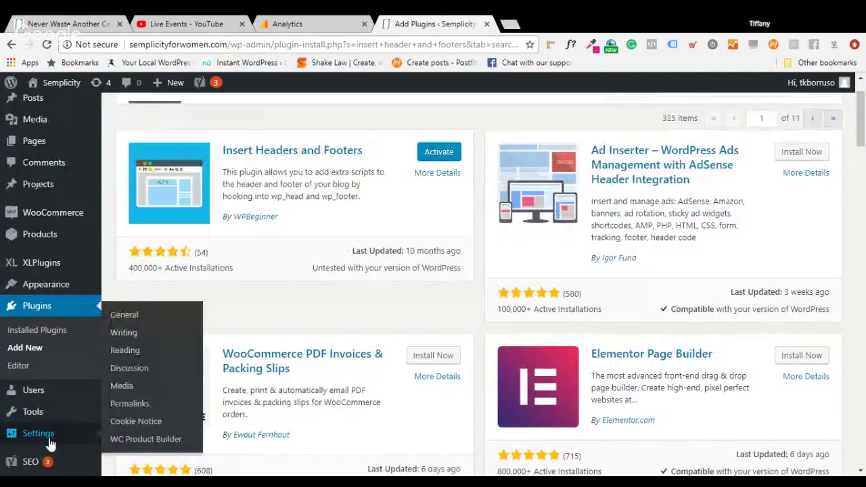
pyautogui.click(440, 155)
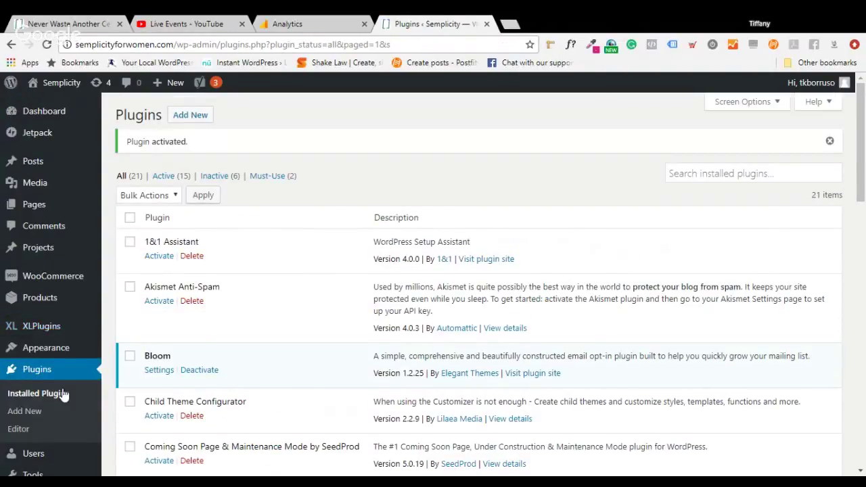
# Open the settings page of the Insert Headers and Footers plugin
pyautogui.scroll(-2, 62, 365)
pyautogui.moveTo(57, 370)
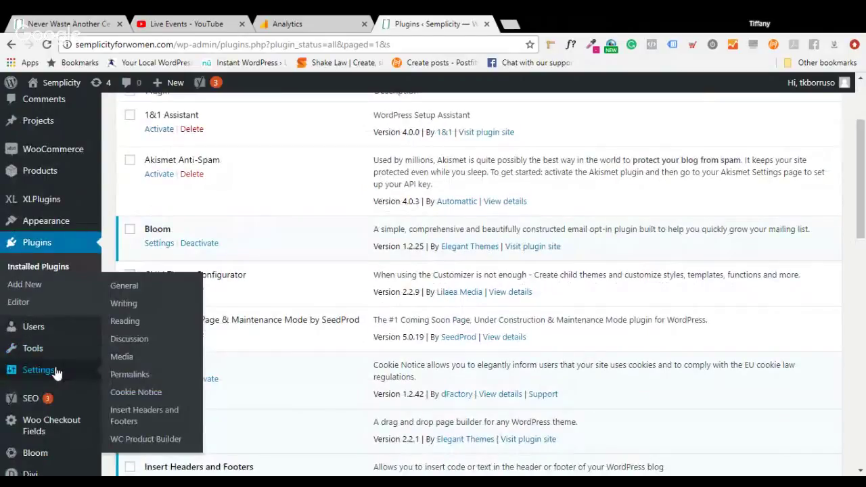
pyautogui.click(144, 413)
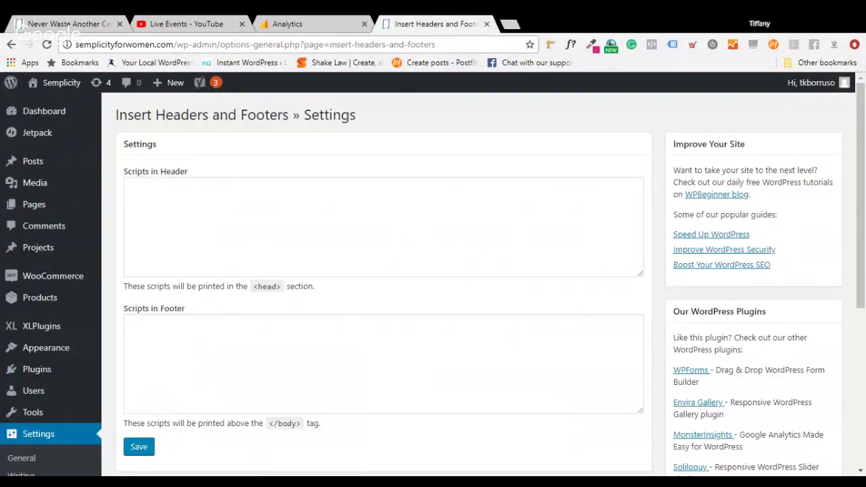
# Paste the copied Global Site Tag (gtag.js) code into Scripts in Header and save the plugin settings
pyautogui.click(129, 185)
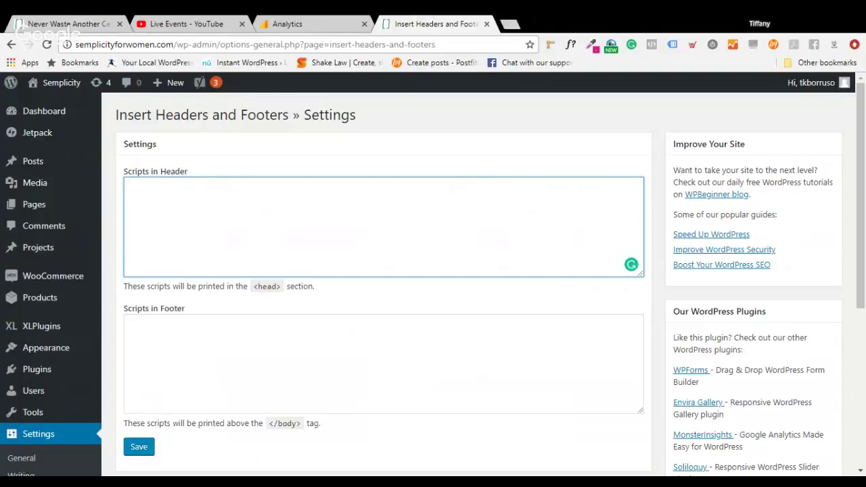
pyautogui.hotkey('ctrl', 'v')
pyautogui.scroll(2, 224, 267)
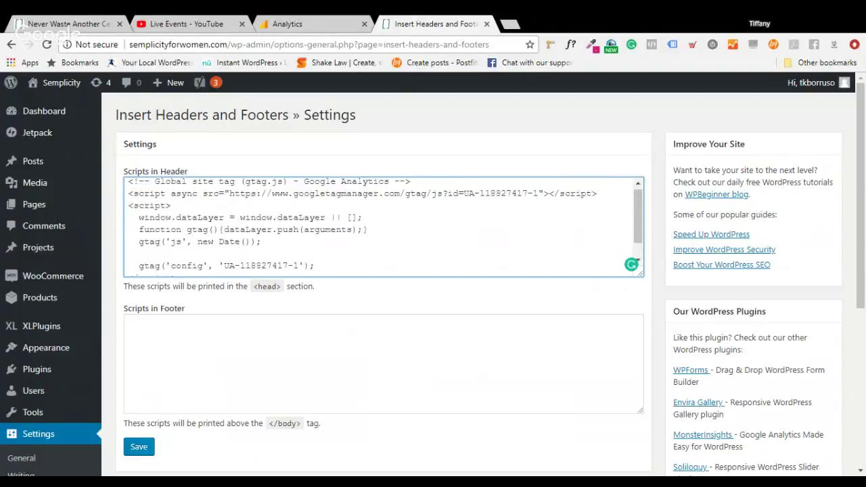
pyautogui.scroll(-1, 223, 267)
pyautogui.click(140, 449)
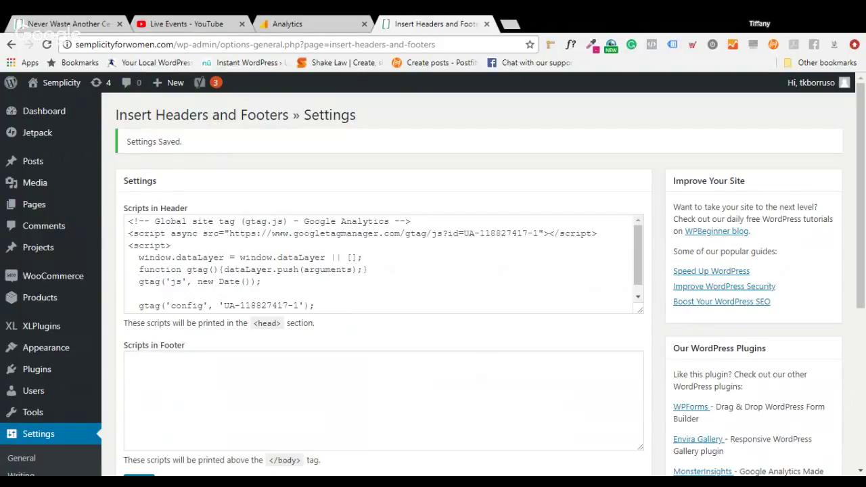
# Switch to Google Analytics and review the Audience Overview report for the new property, including its user and session metrics
pyautogui.click(294, 22)
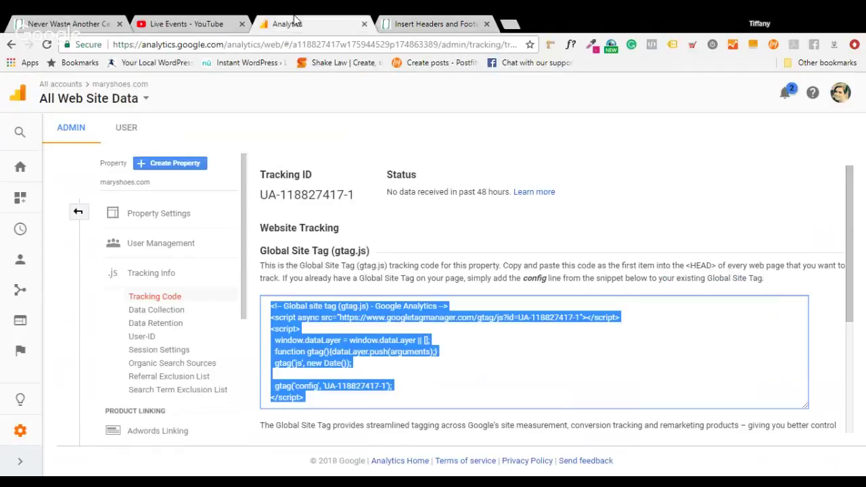
pyautogui.click(383, 220)
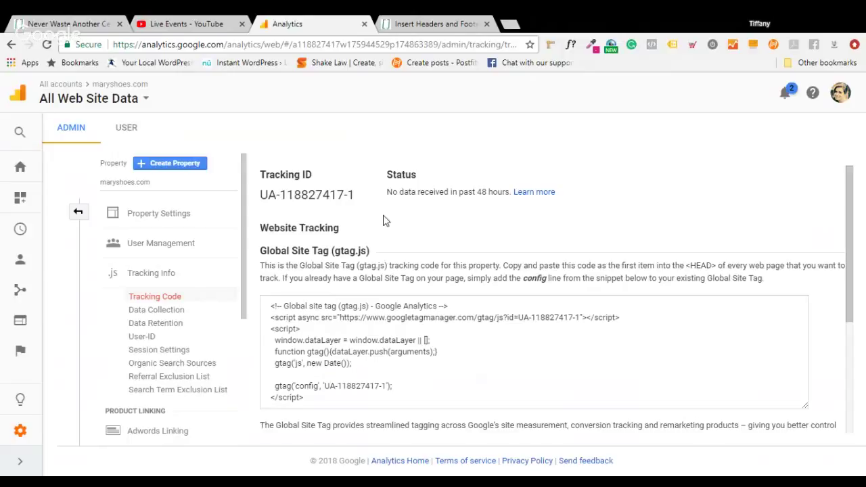
pyautogui.click(25, 260)
pyautogui.click(100, 292)
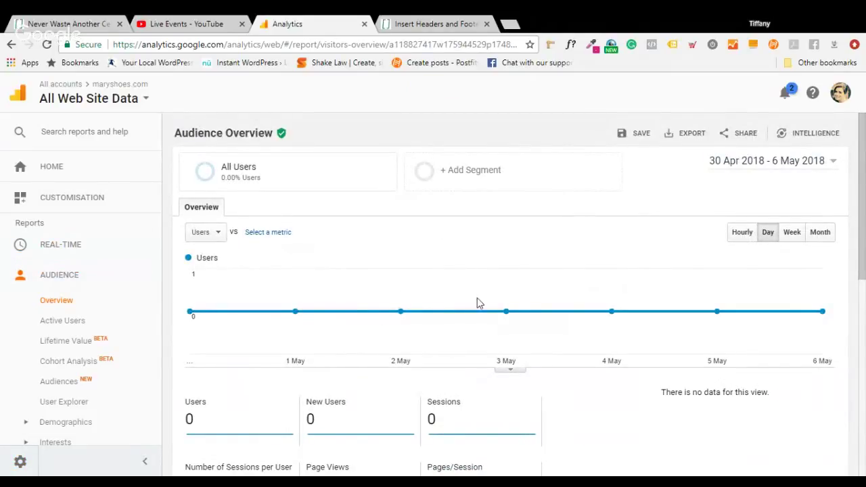
pyautogui.scroll(-2, 476, 302)
pyautogui.scroll(-1, 595, 384)
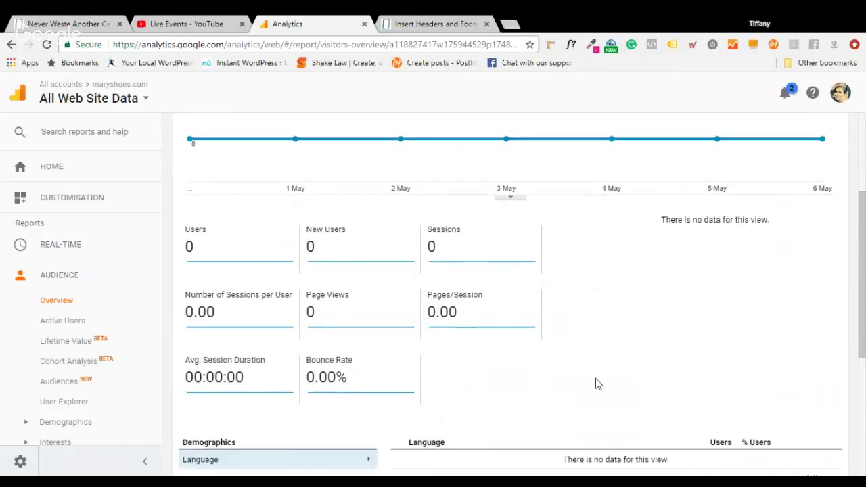
pyautogui.scroll(3, 565, 378)
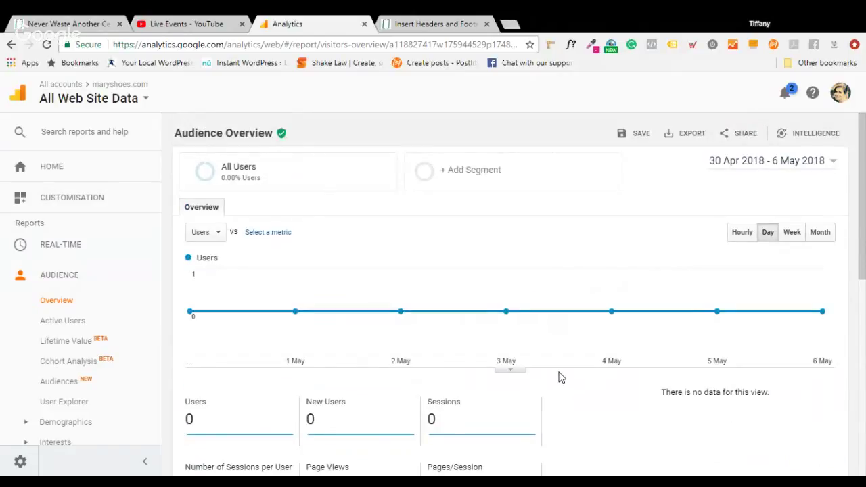